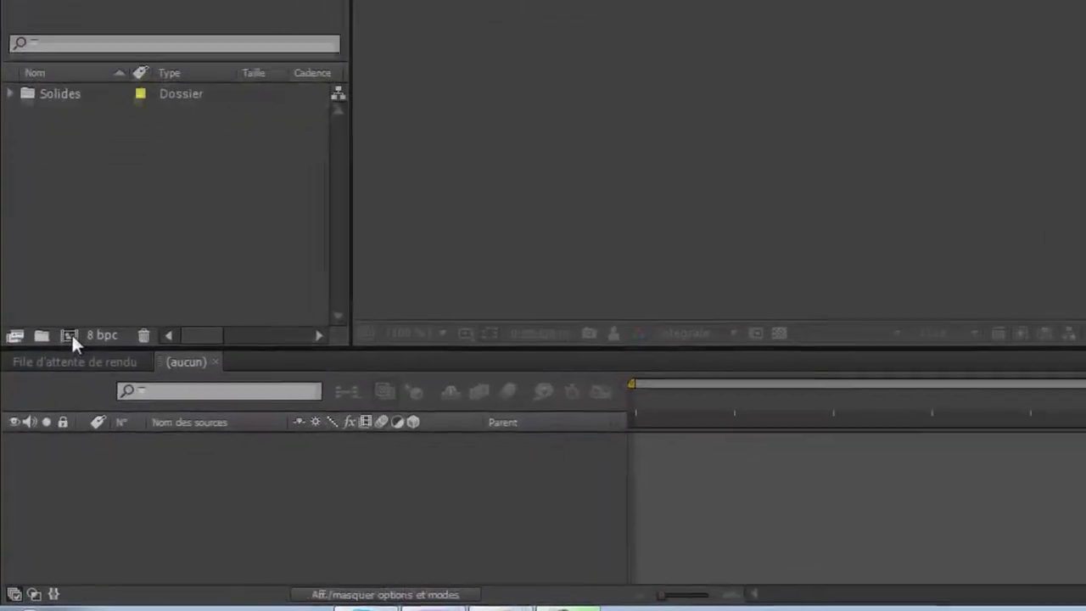
- Create a composition named 'Tuto' with the HDV/HDTV 720 25 preset (1280×720, 25 fps, 10 s)
{"action": "right_click", "coordinate": [165, 210]}
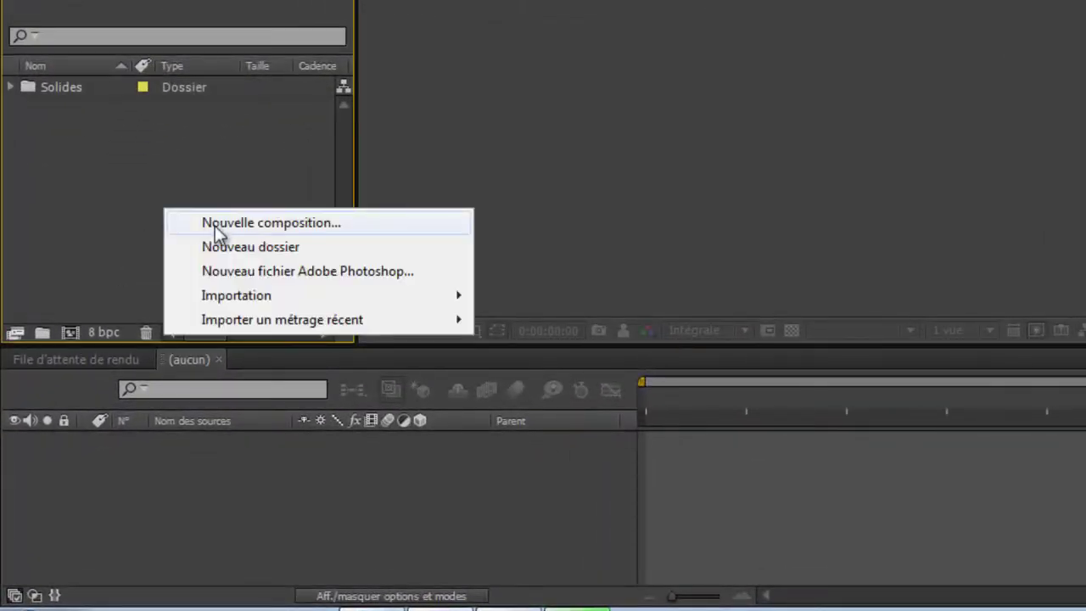
{"action": "left_click", "coordinate": [215, 224]}
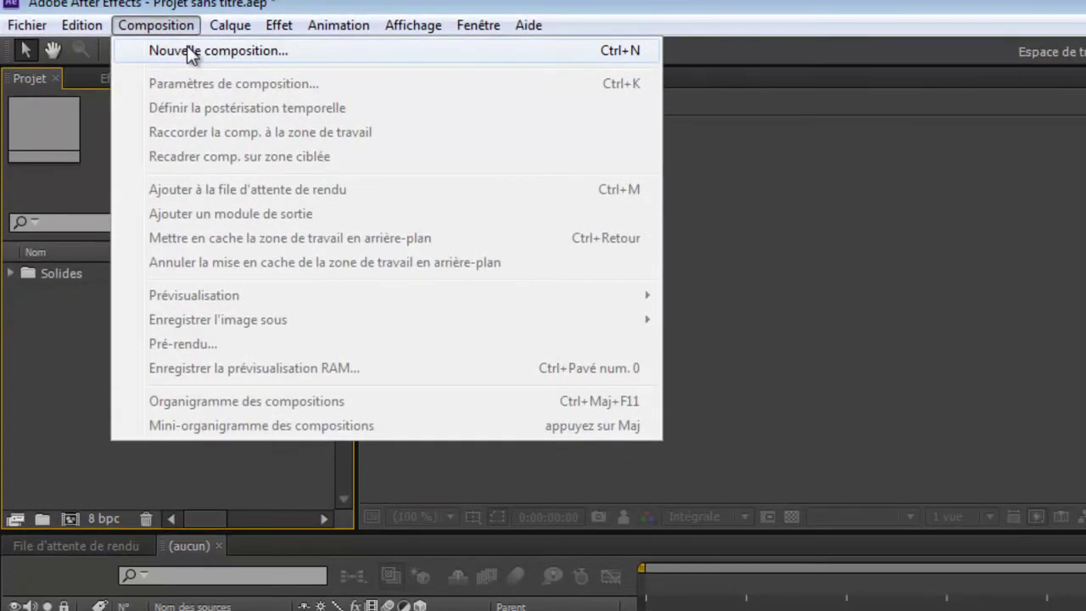
{"action": "left_click", "coordinate": [188, 49]}
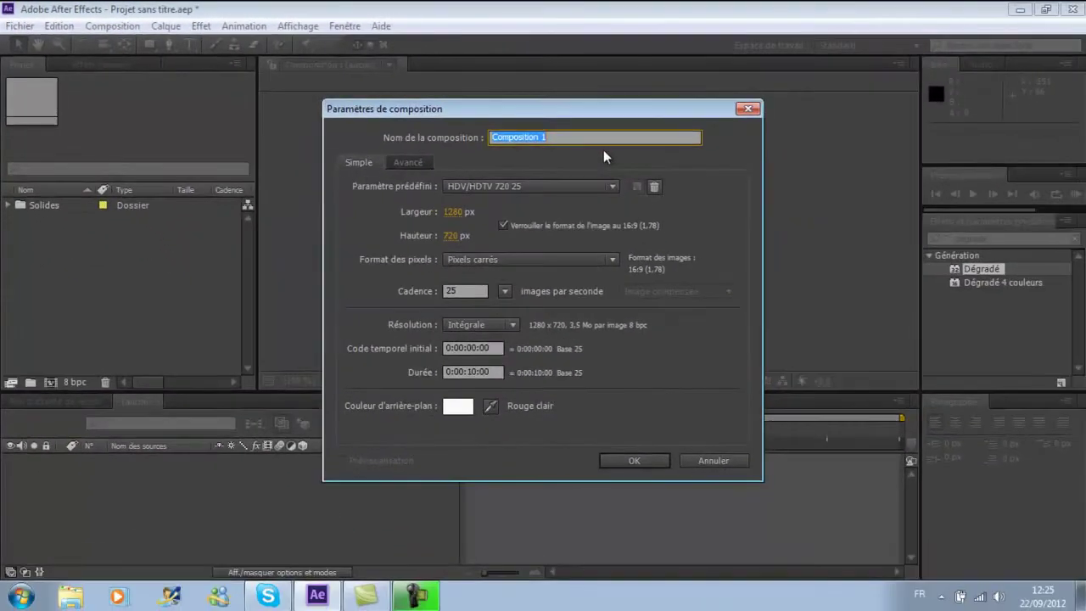
{"action": "type", "text": "Tuto"}
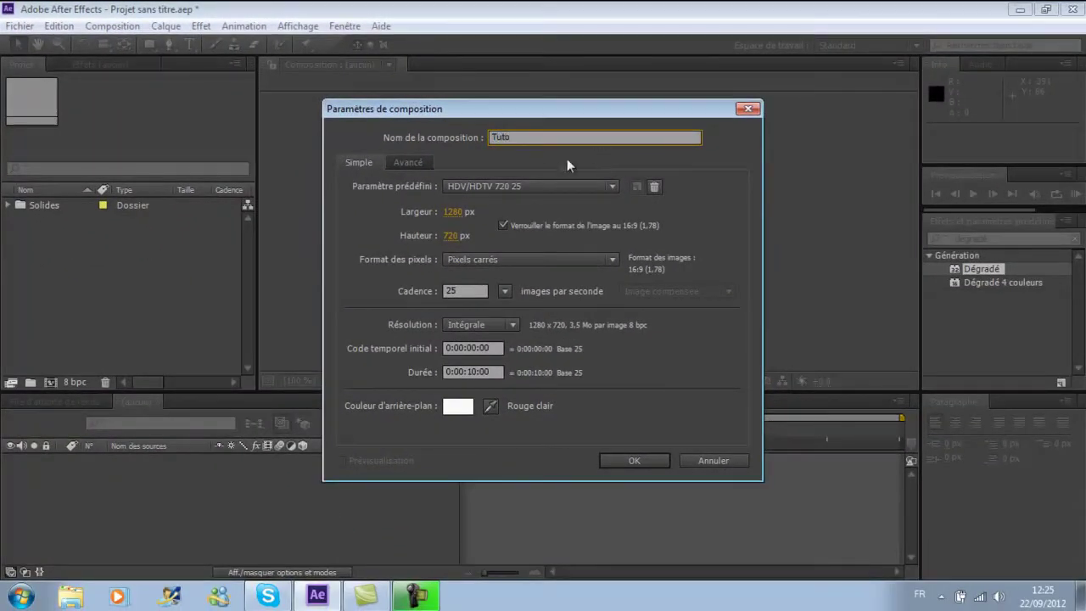
{"action": "left_click", "coordinate": [532, 183]}
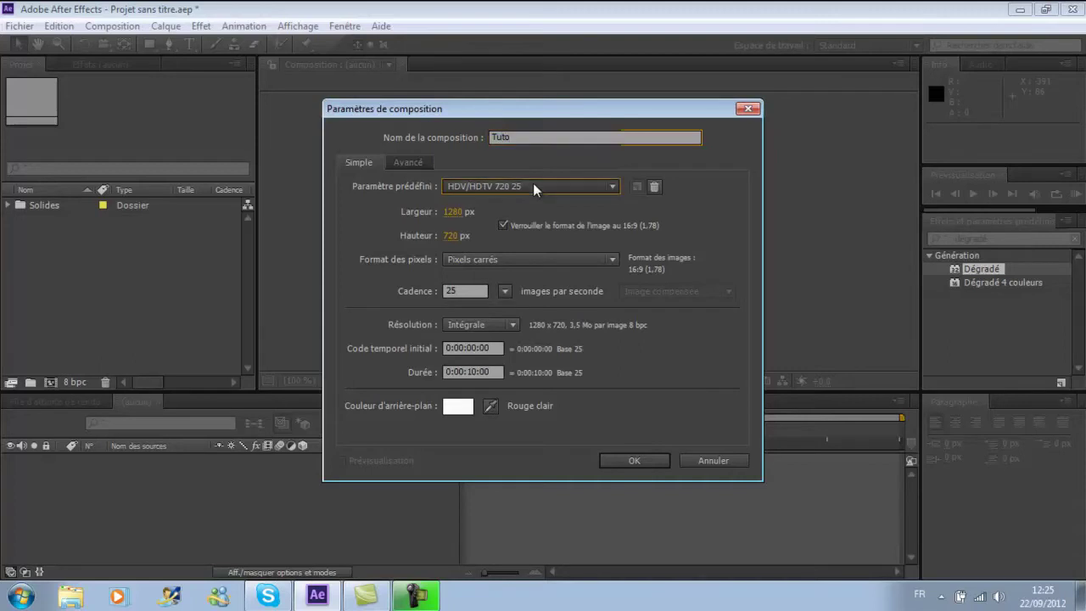
{"action": "left_click", "coordinate": [523, 229]}
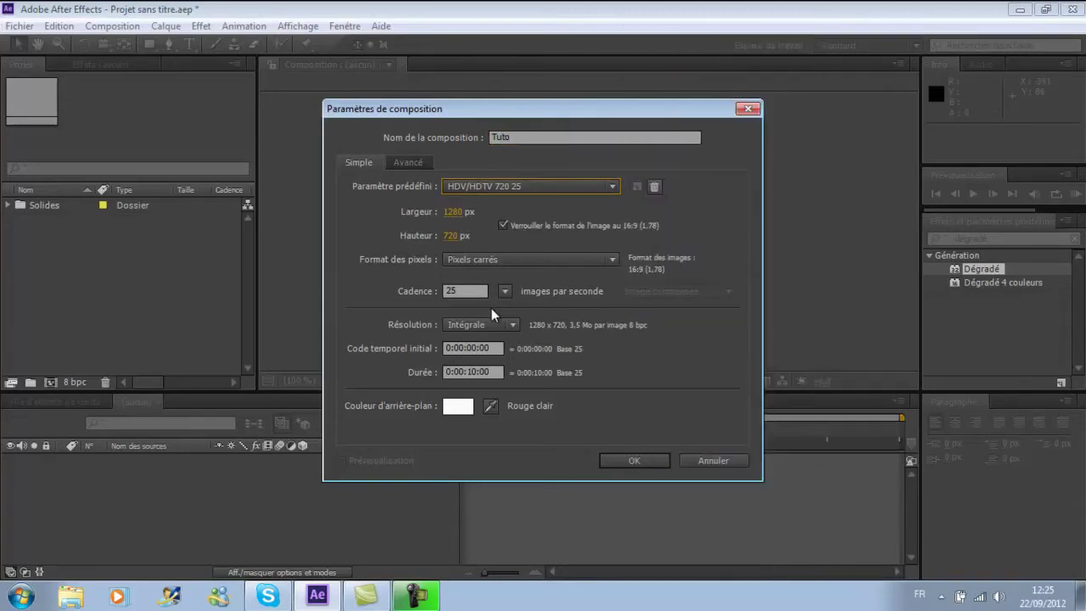
{"action": "left_click", "coordinate": [613, 460]}
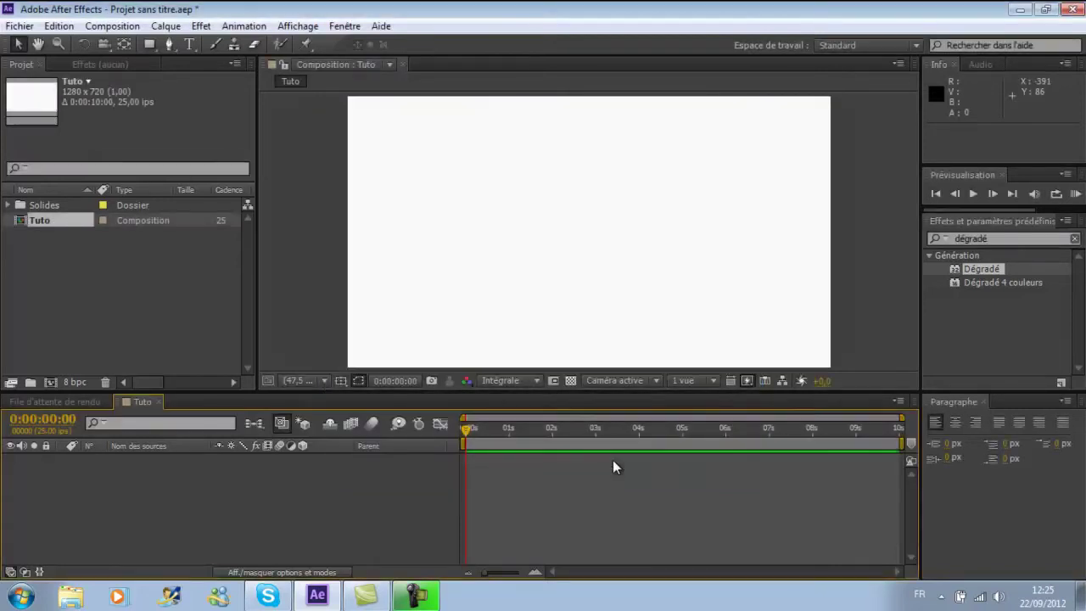
- Add a black 1280×720 composition-sized solid named 'Fond' and select it
{"action": "right_click", "coordinate": [206, 480]}
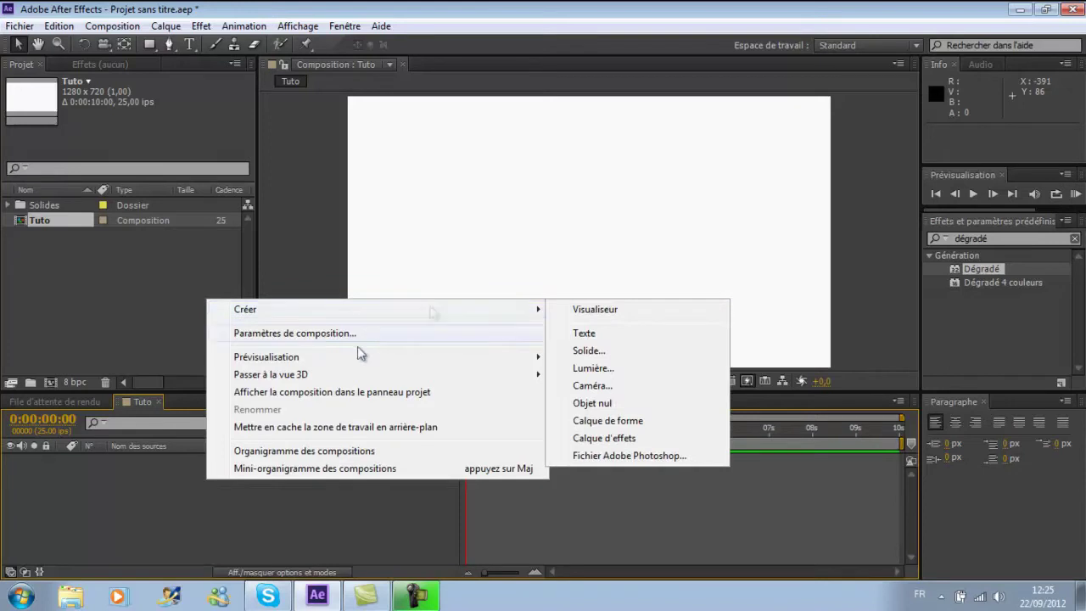
{"action": "right_click", "coordinate": [179, 469]}
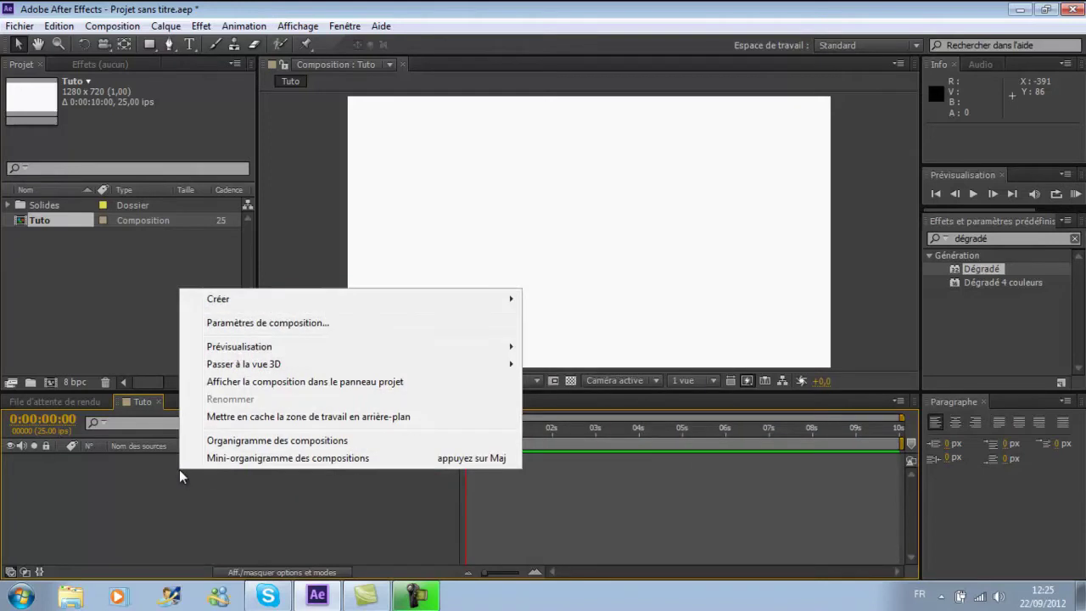
{"action": "mouse_move", "coordinate": [394, 310]}
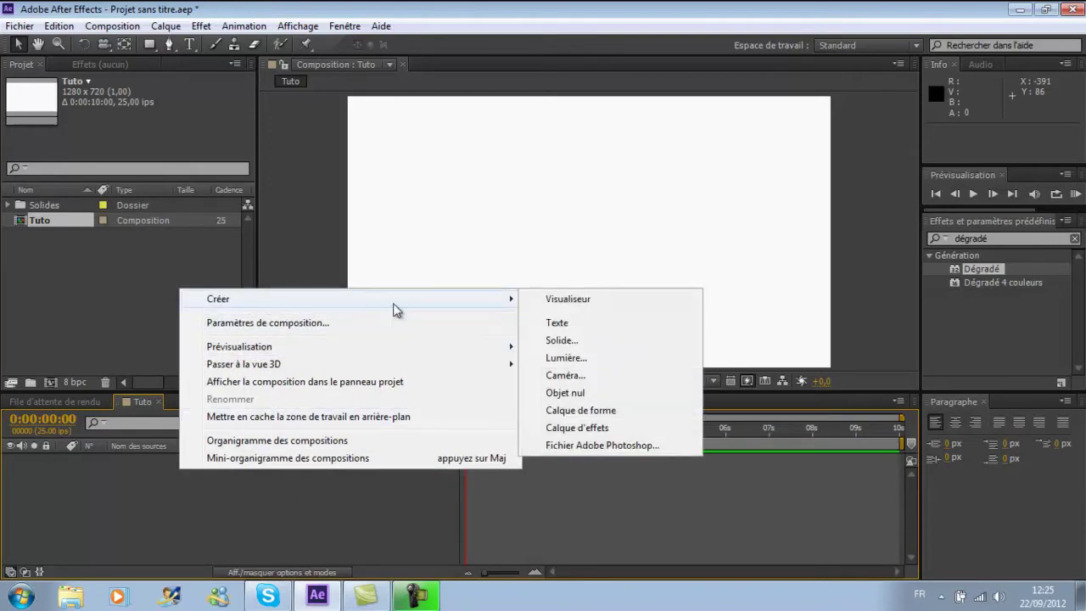
{"action": "left_click", "coordinate": [579, 342]}
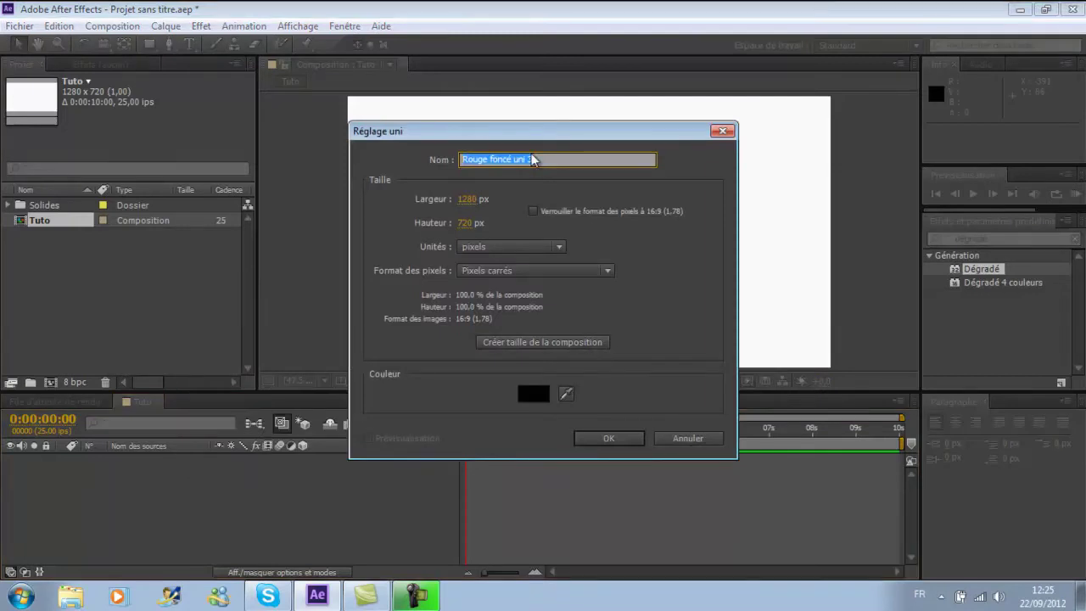
{"action": "type", "text": "Fond"}
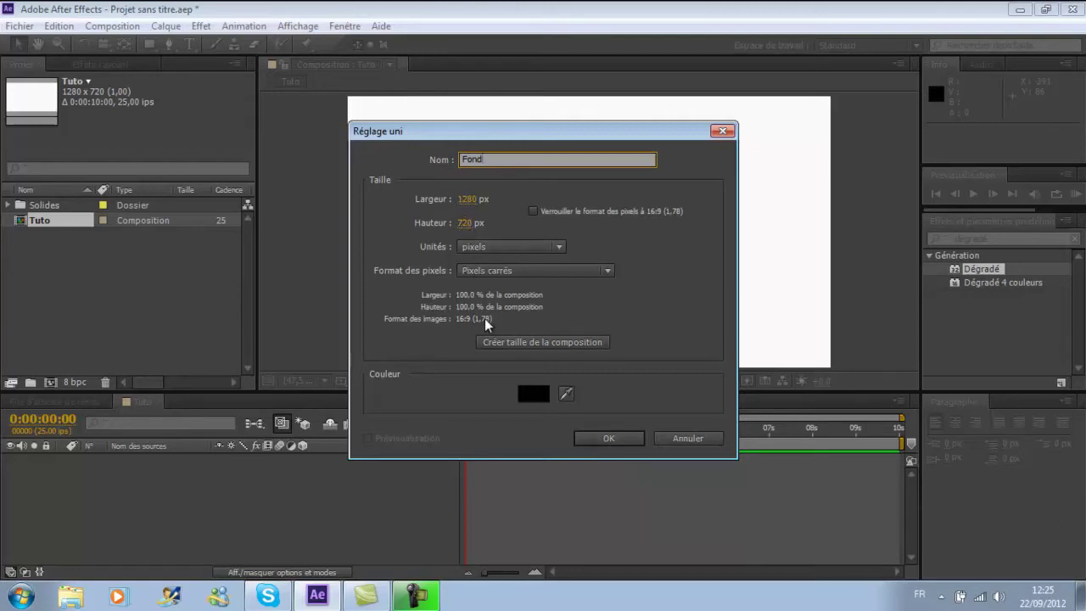
{"action": "left_click", "coordinate": [509, 340]}
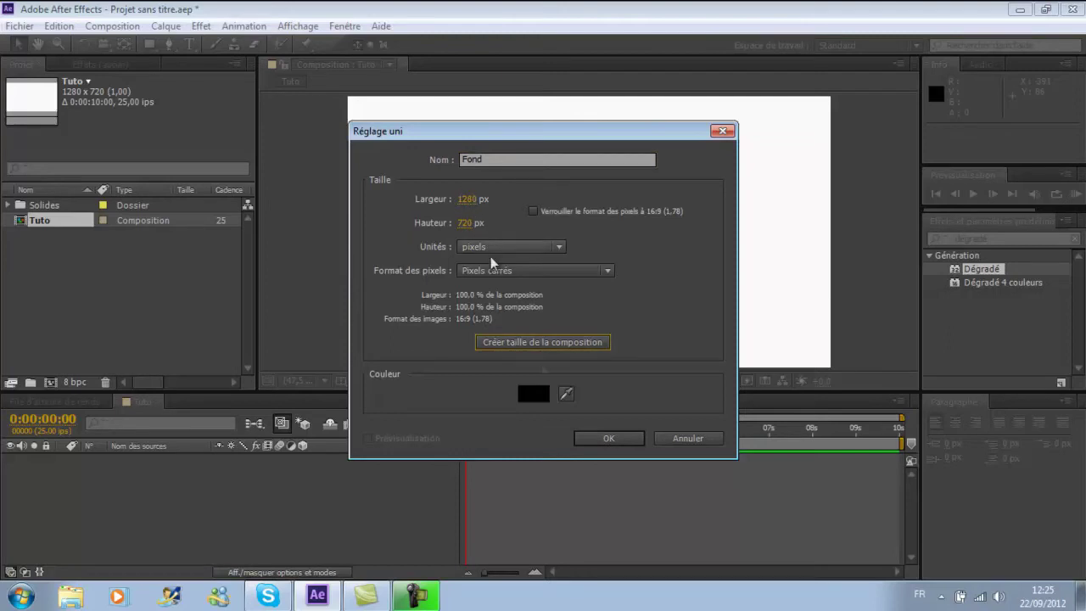
{"action": "left_click", "coordinate": [582, 438]}
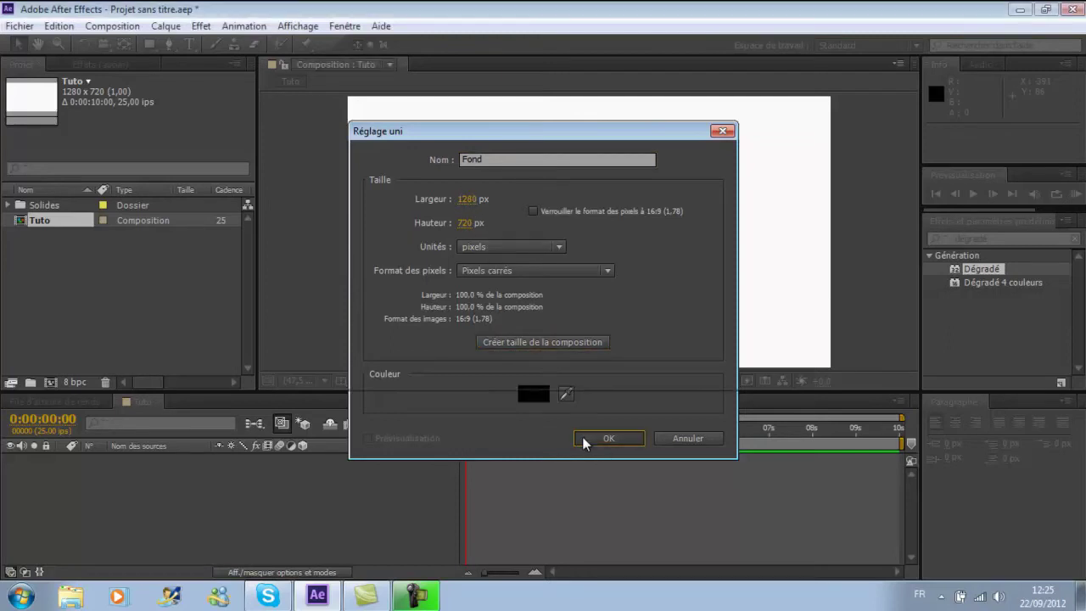
{"action": "left_click", "coordinate": [333, 508]}
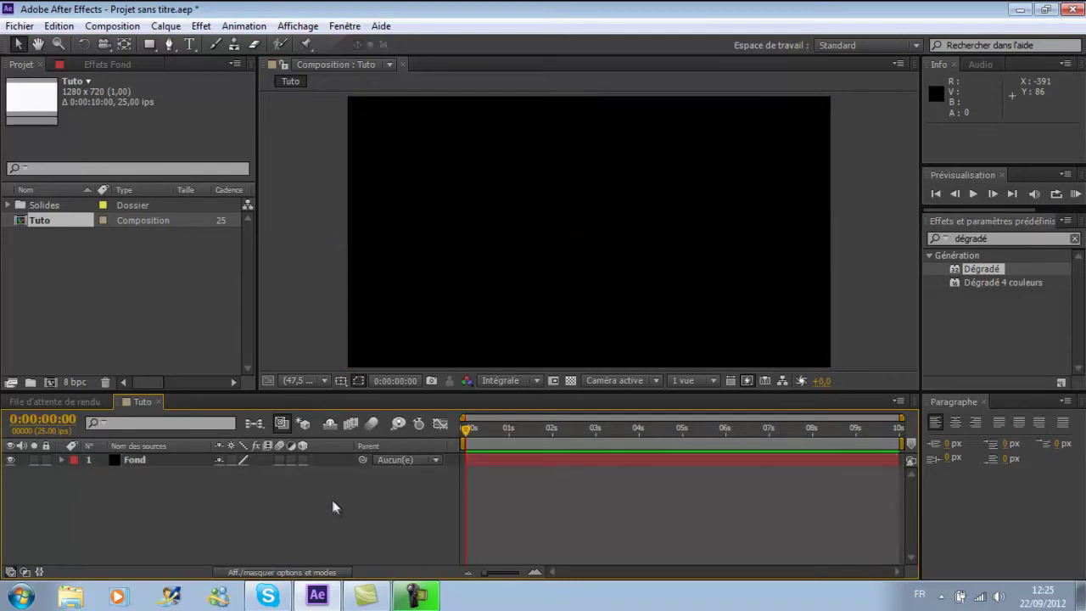
{"action": "left_click", "coordinate": [175, 464]}
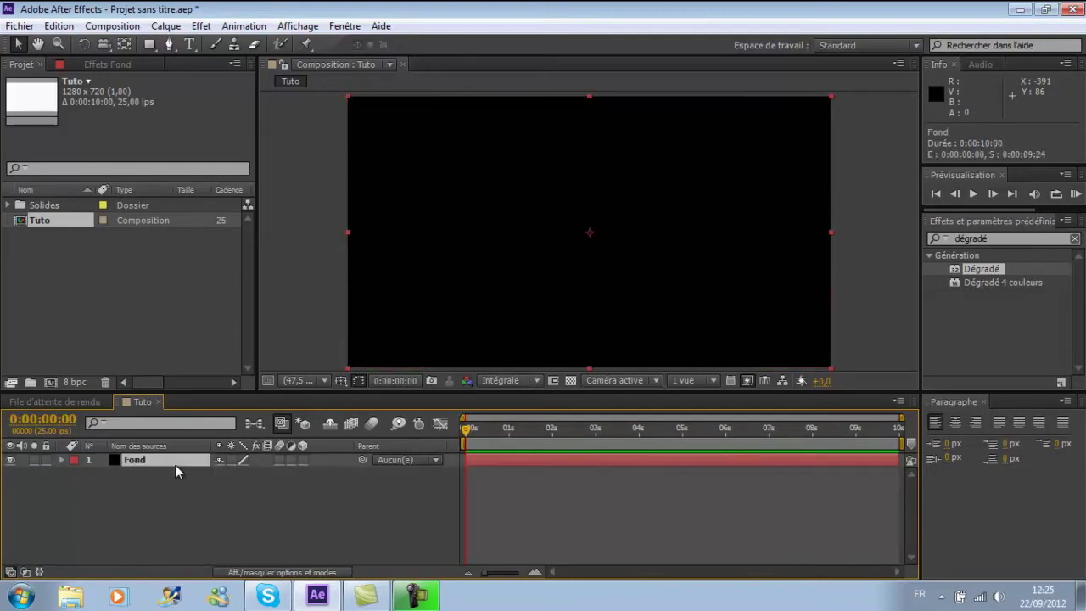
- Apply the Dégradé gradient effect to the Fond layer
{"action": "left_click", "coordinate": [175, 471]}
{"action": "left_click", "coordinate": [160, 459]}
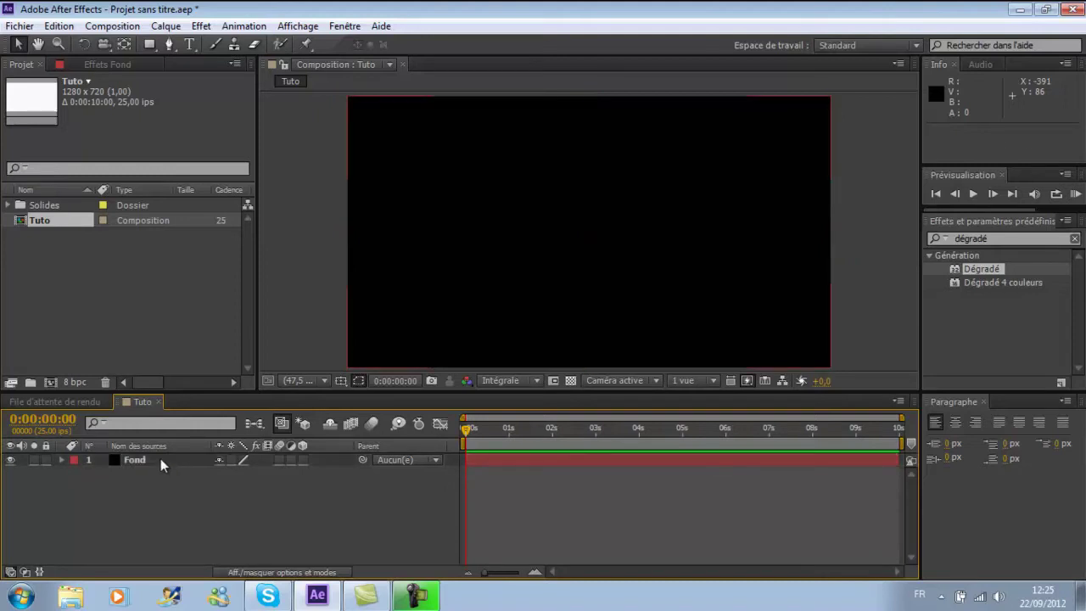
{"action": "left_click", "coordinate": [161, 463]}
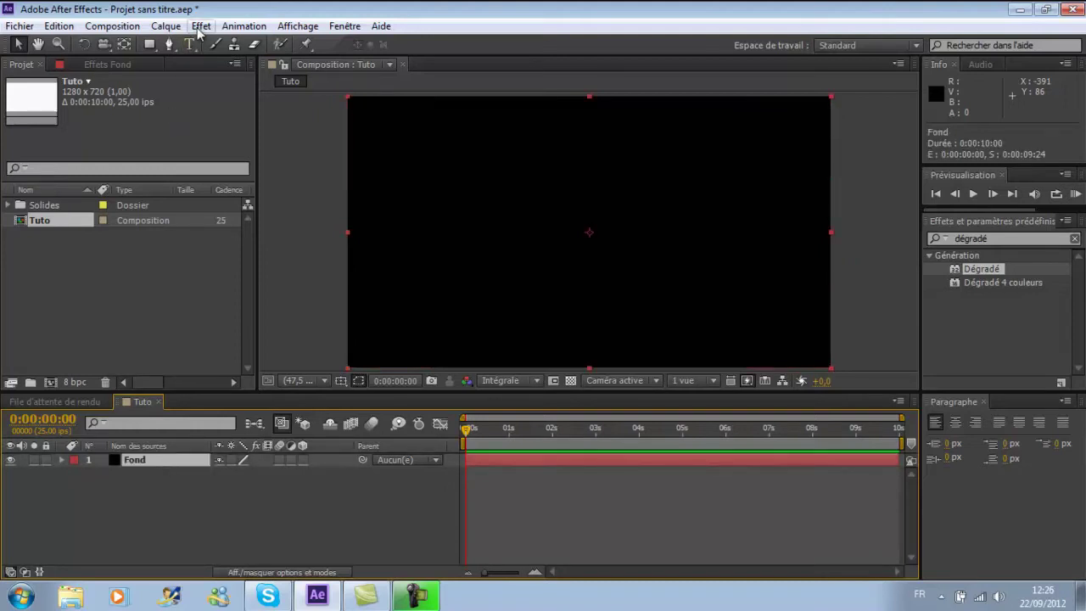
{"action": "left_click", "coordinate": [200, 27]}
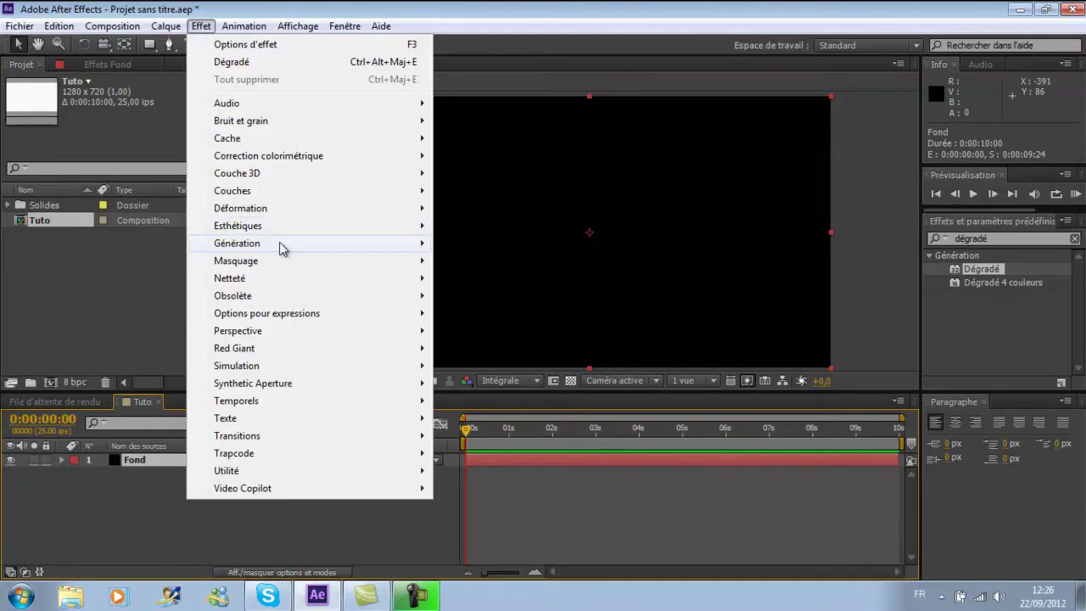
{"action": "mouse_move", "coordinate": [279, 244]}
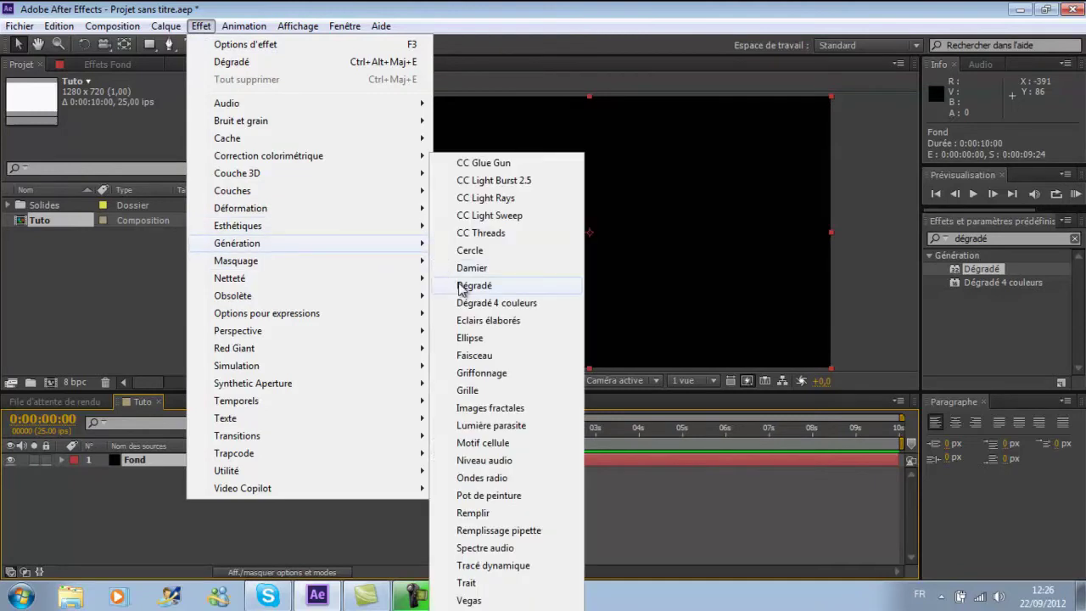
{"action": "left_click", "coordinate": [461, 289]}
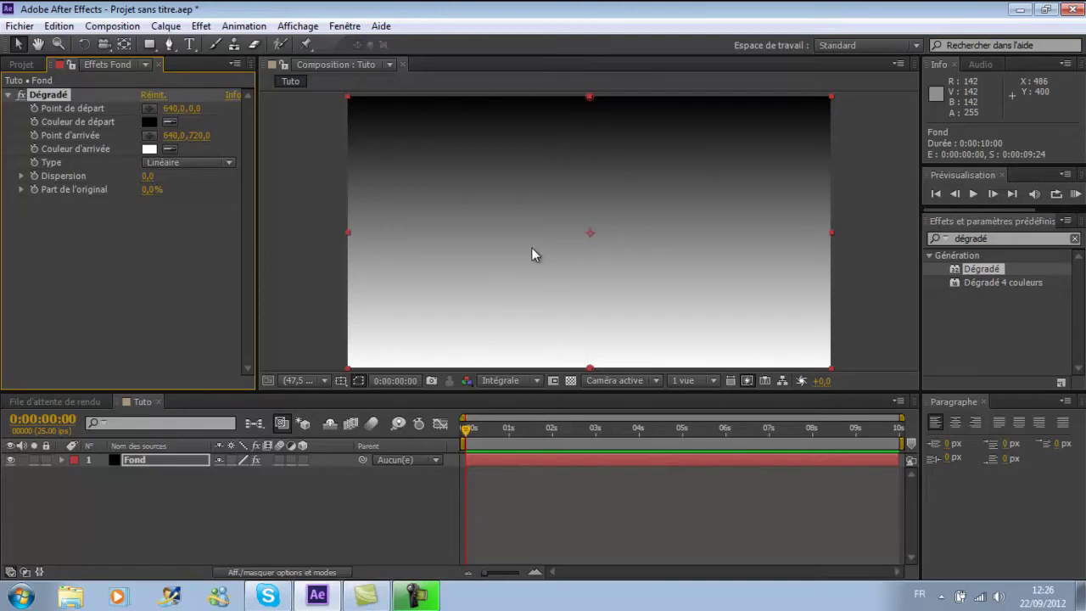
- Set the Dégradé start colour to white and the end colour to black
{"action": "left_click", "coordinate": [150, 121]}
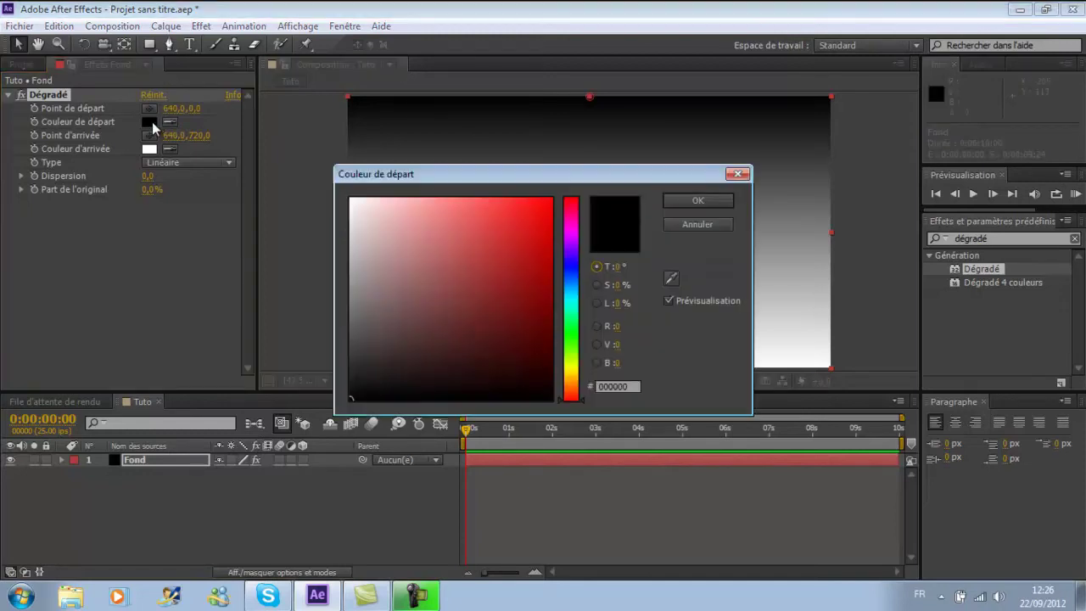
{"action": "left_click", "coordinate": [349, 197]}
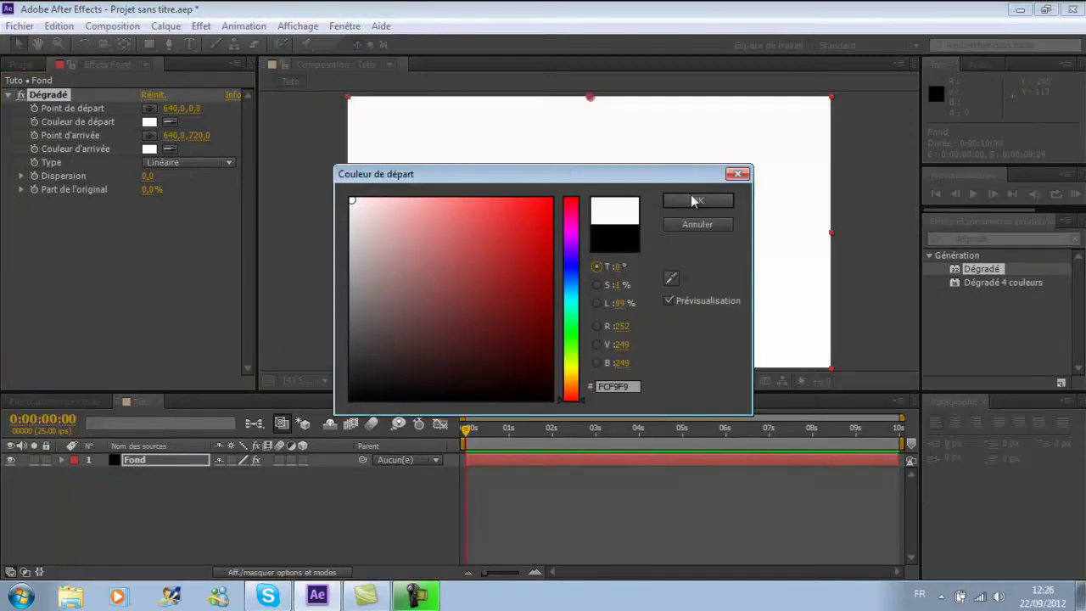
{"action": "left_click", "coordinate": [695, 206]}
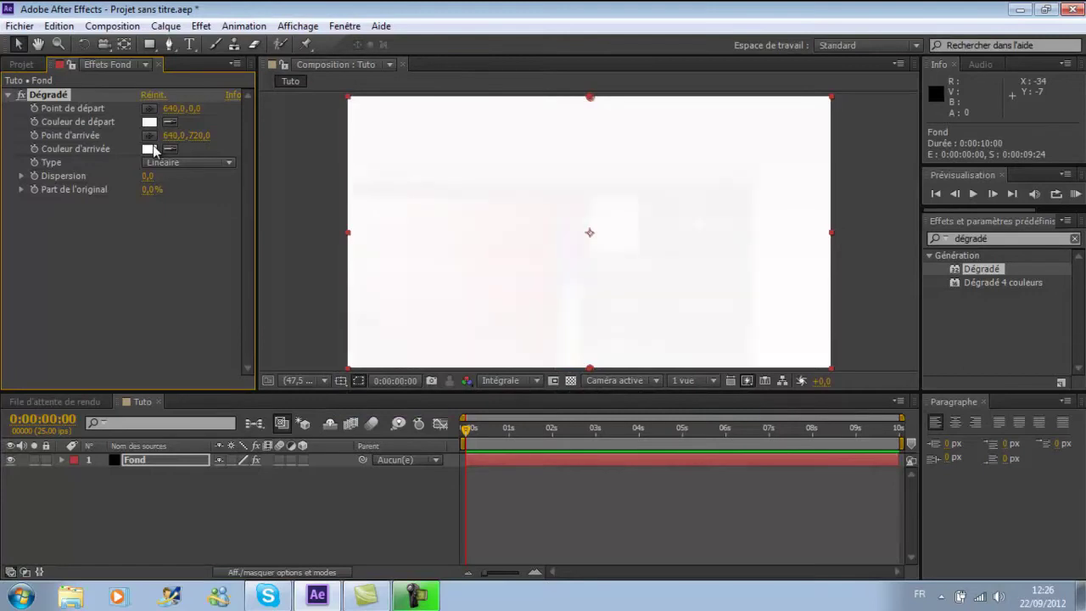
{"action": "left_click", "coordinate": [152, 146]}
{"action": "left_click", "coordinate": [349, 397]}
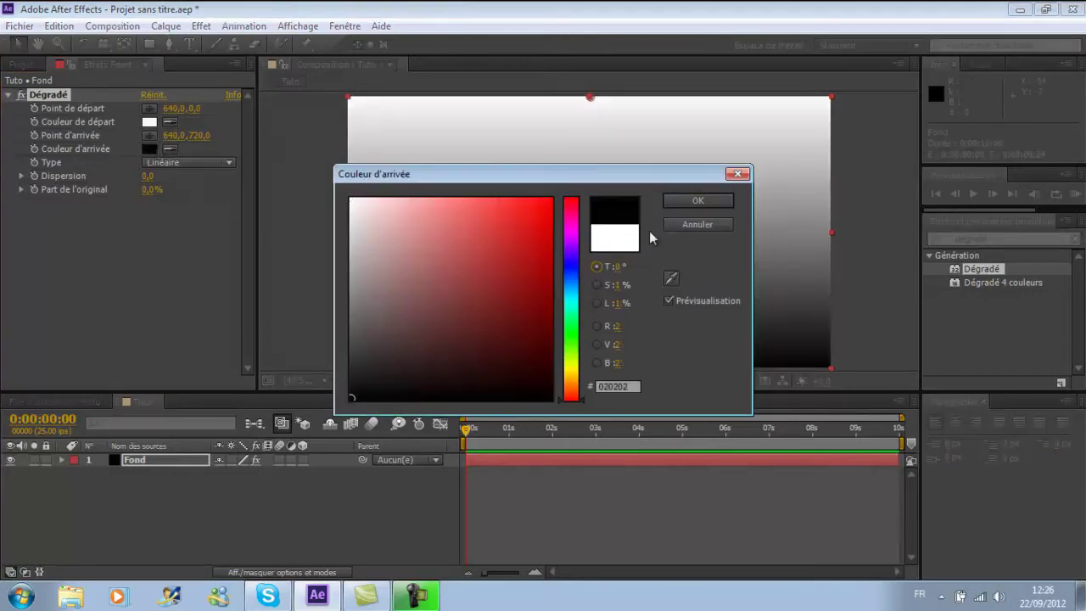
{"action": "left_click", "coordinate": [687, 204]}
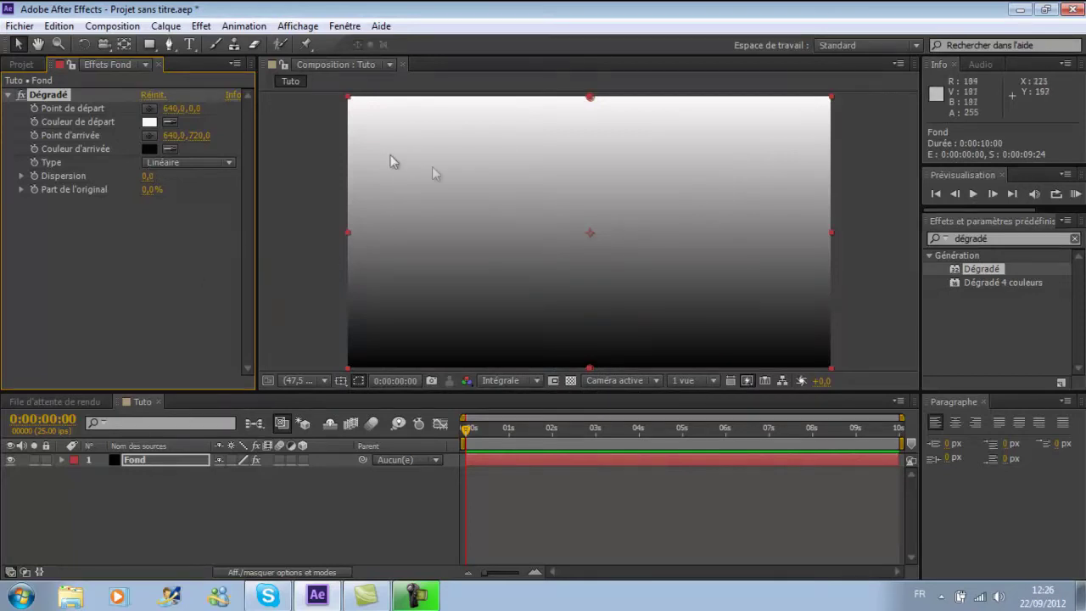
- Make the Dégradé radial and move its start point to about 626,361, the frame centre
{"action": "left_click", "coordinate": [228, 162]}
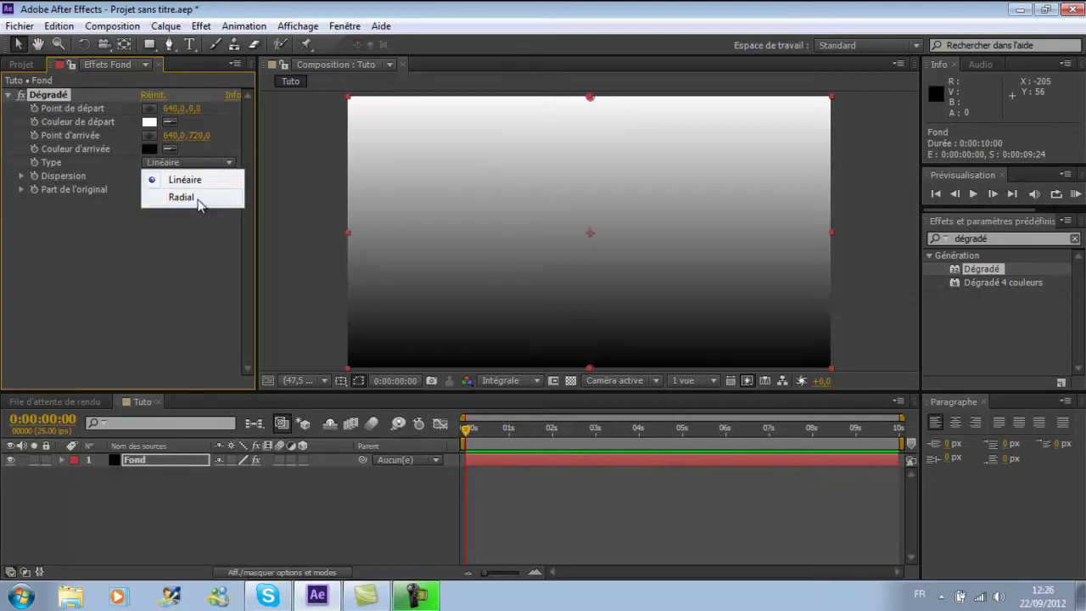
{"action": "left_click", "coordinate": [198, 198]}
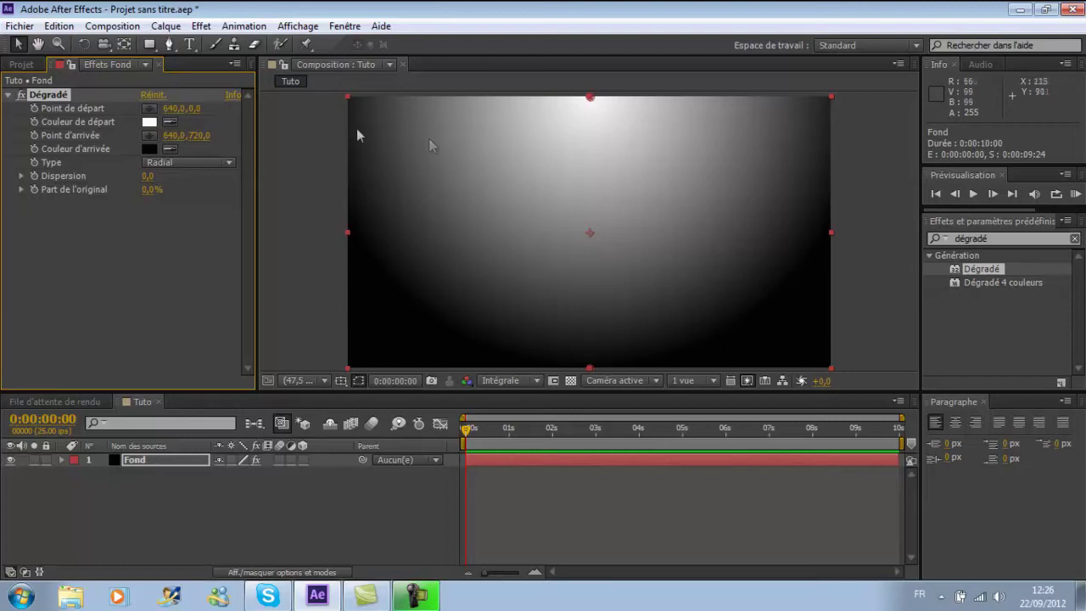
{"action": "left_click_drag", "start_coordinate": [181, 110], "coordinate": [504, 154]}
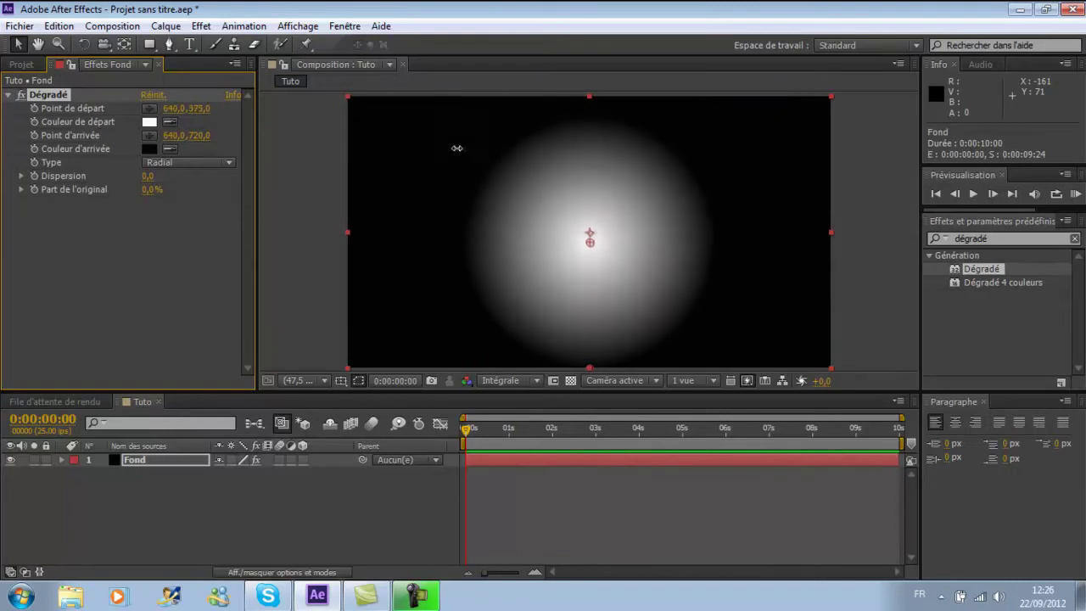
{"action": "left_click_drag", "start_coordinate": [504, 154], "coordinate": [444, 150]}
{"action": "left_click_drag", "start_coordinate": [590, 233], "coordinate": [584, 233]}
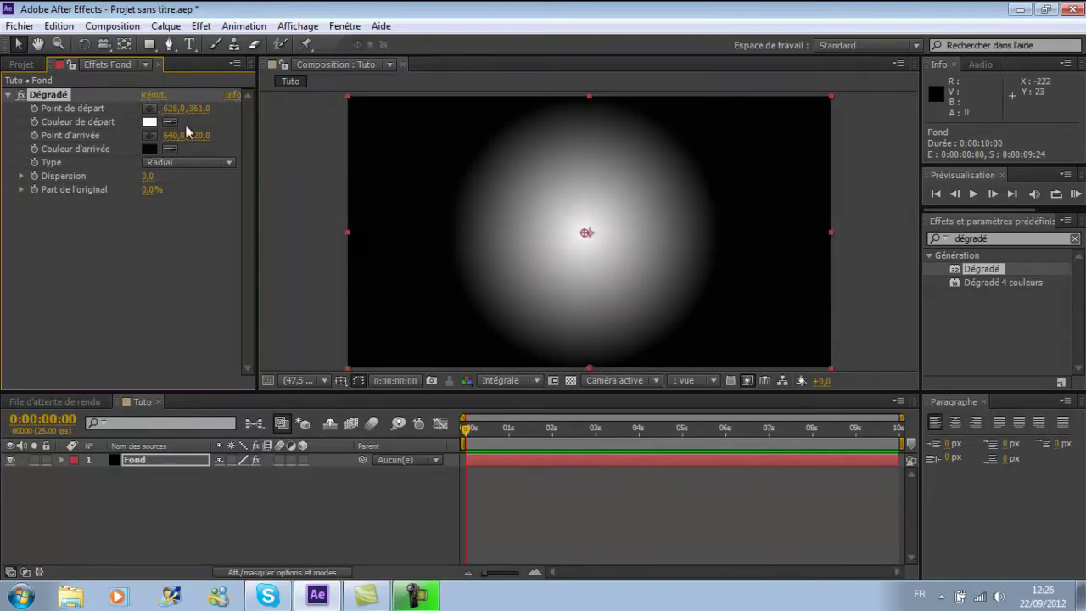
- Set the gradient end point to about 640,924 to control the radial spread
{"action": "mouse_move", "coordinate": [194, 135]}
{"action": "left_mouse_down"}
{"action": "mouse_move", "coordinate": [89, 137]}
{"action": "mouse_move", "coordinate": [343, 155]}
{"action": "left_mouse_up"}
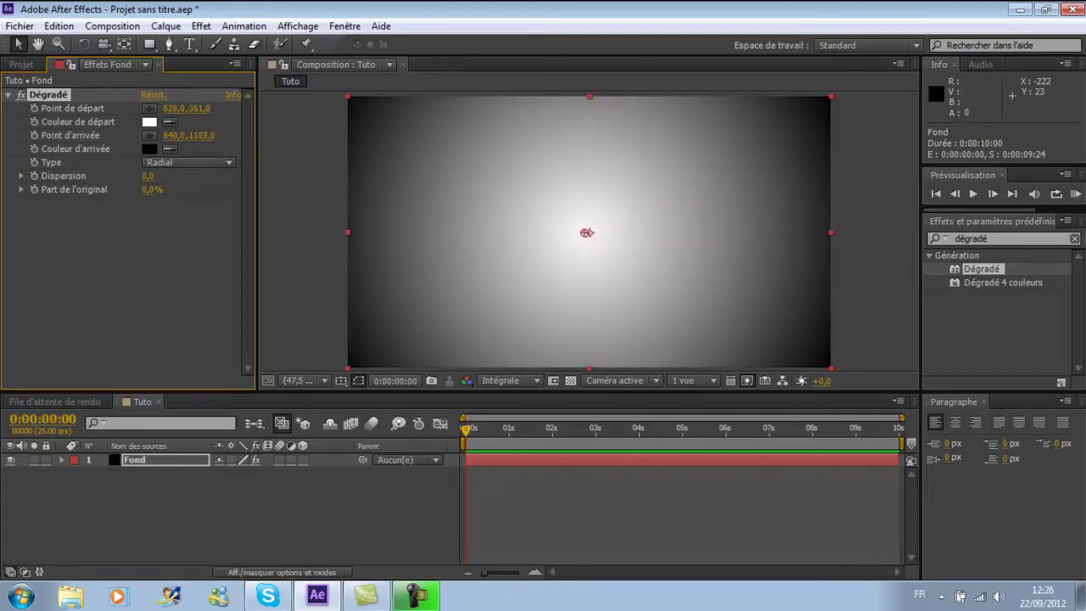
{"action": "left_click_drag", "start_coordinate": [344, 154], "coordinate": [329, 152]}
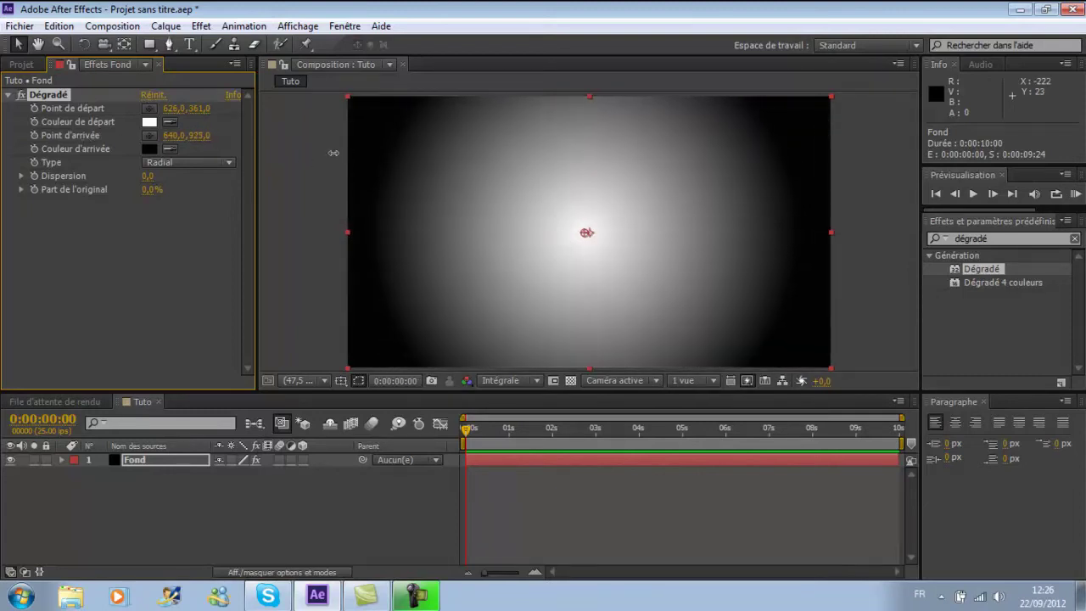
{"action": "left_click", "coordinate": [161, 238]}
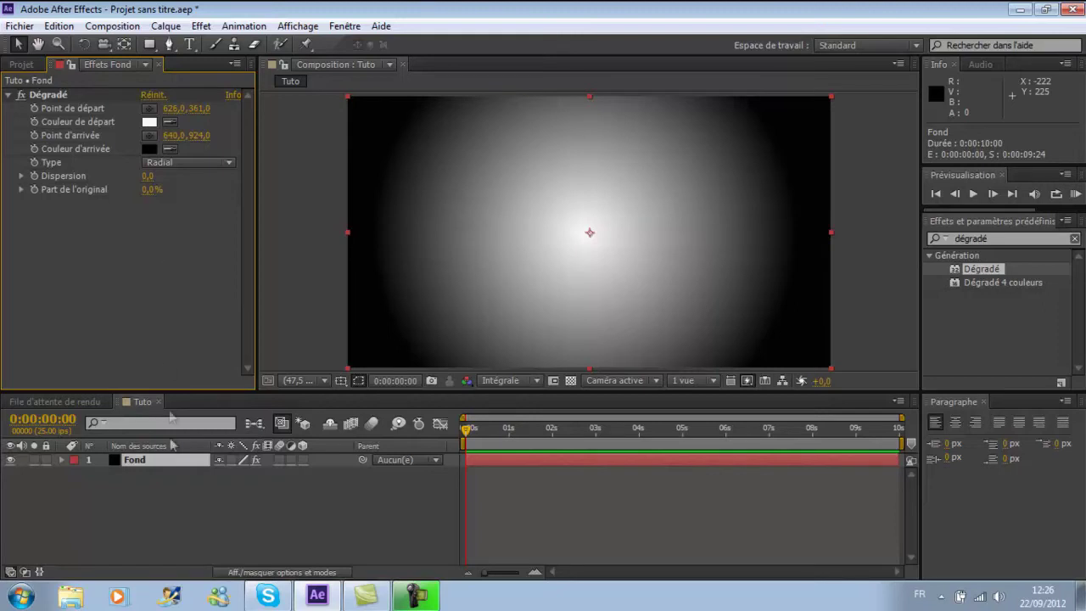
{"action": "left_click", "coordinate": [174, 479]}
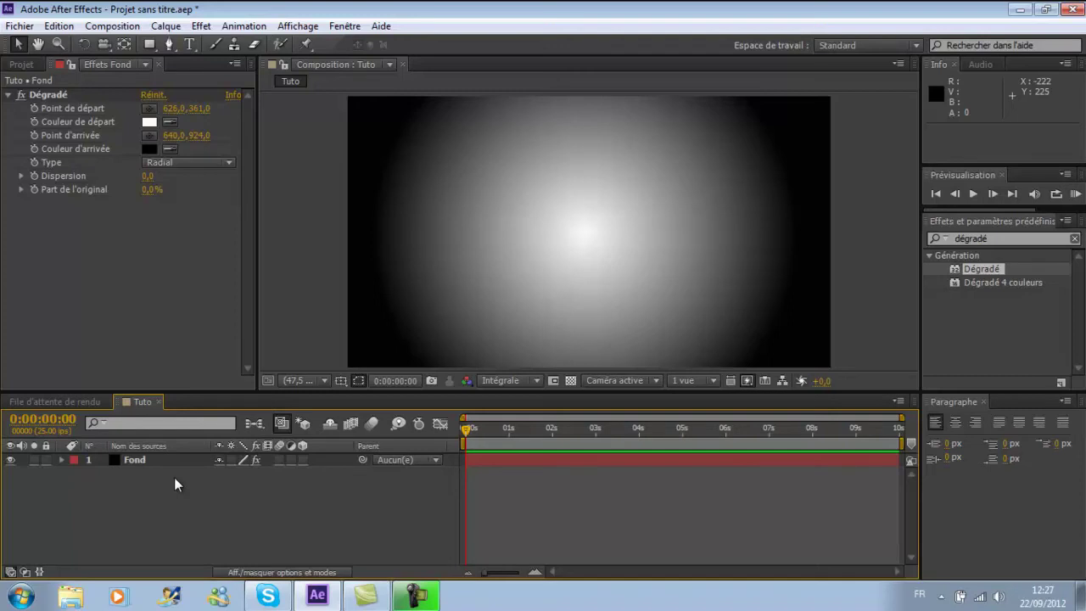
{"action": "left_click", "coordinate": [171, 459]}
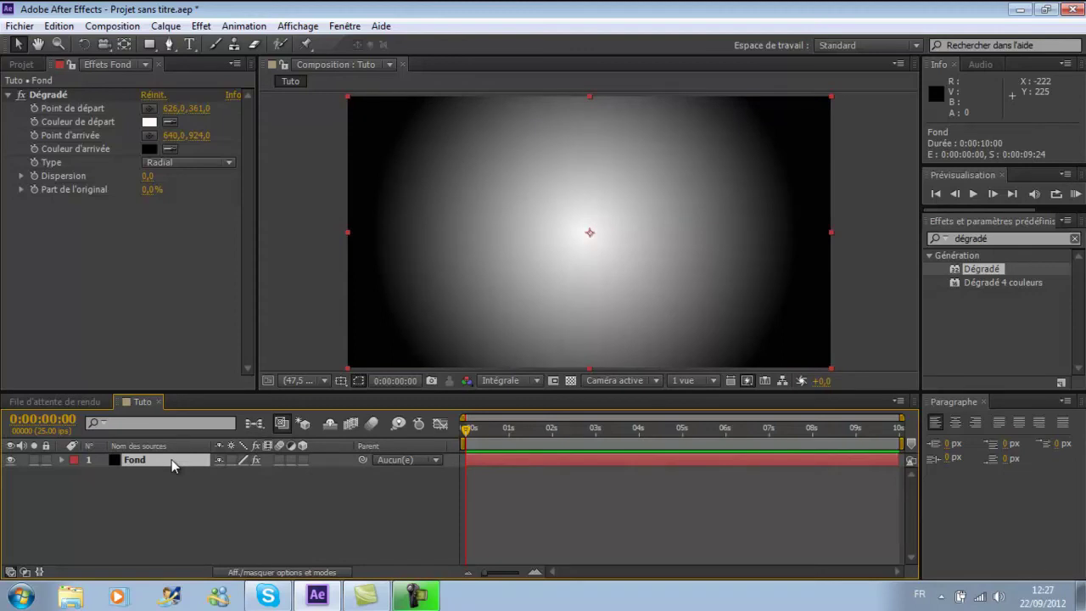
{"action": "key", "text": "t"}
{"action": "left_click", "coordinate": [62, 460]}
- Set Fond's Opacité to 0% and add an opacity keyframe at 0:00:00:00
{"action": "left_click", "coordinate": [62, 461]}
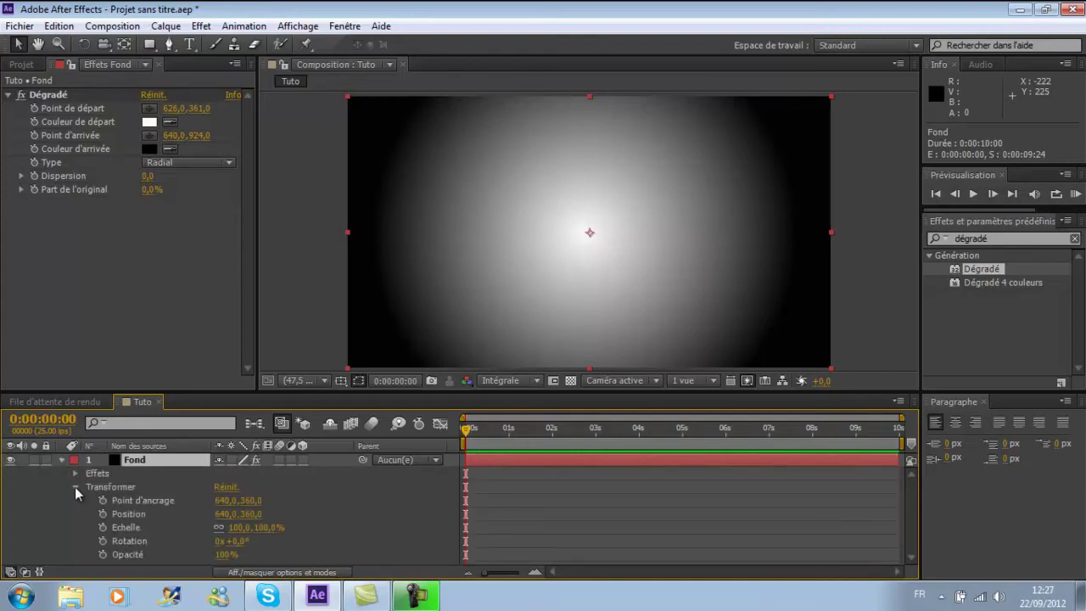
{"action": "left_click", "coordinate": [76, 487]}
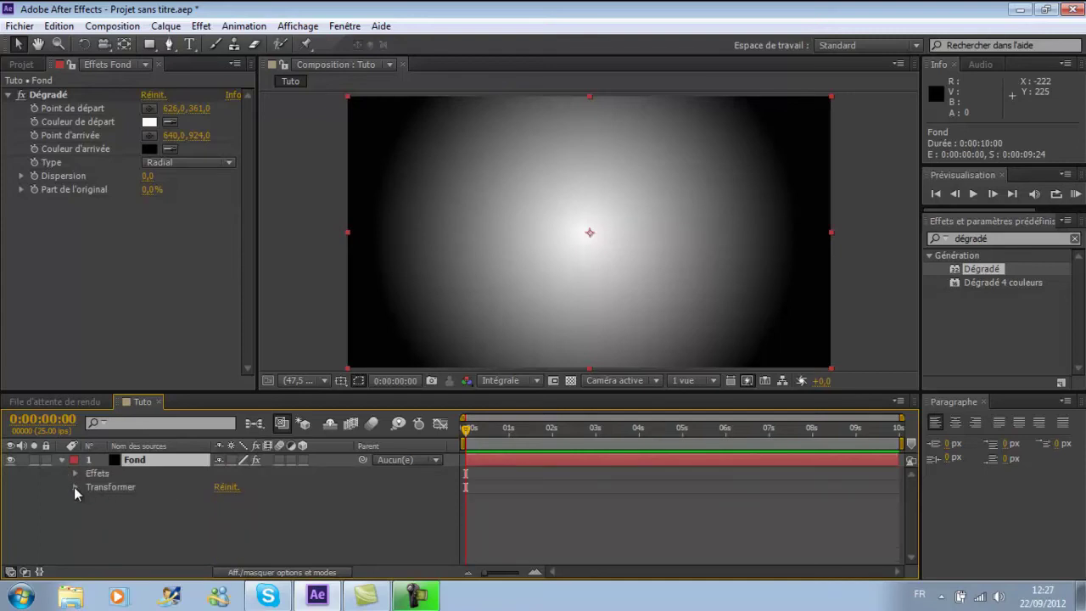
{"action": "left_click", "coordinate": [74, 487]}
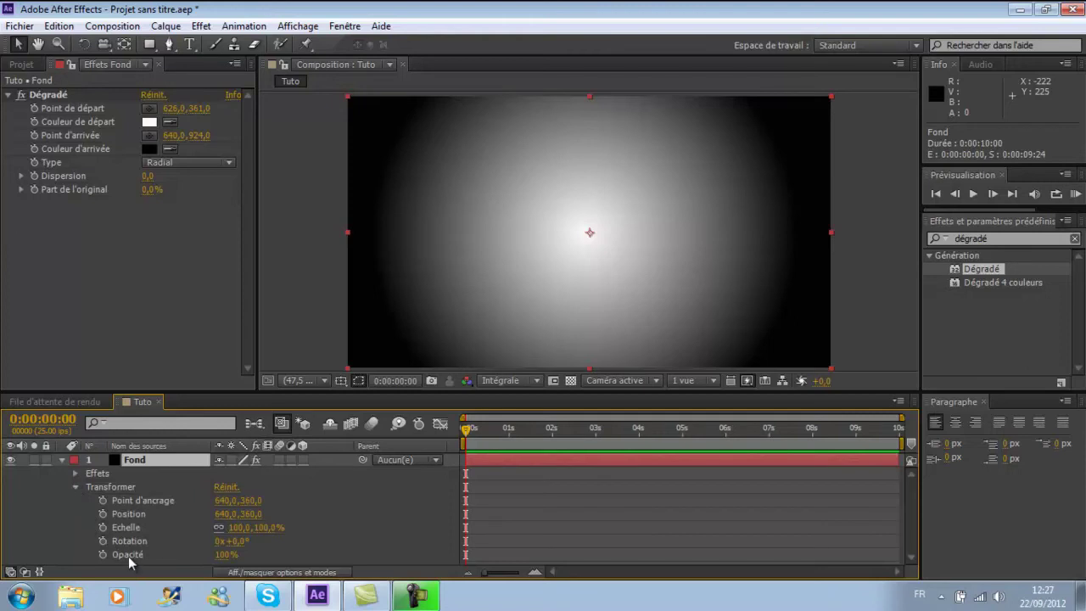
{"action": "left_click", "coordinate": [225, 554]}
{"action": "type", "text": "0"}
{"action": "key", "text": "Return"}
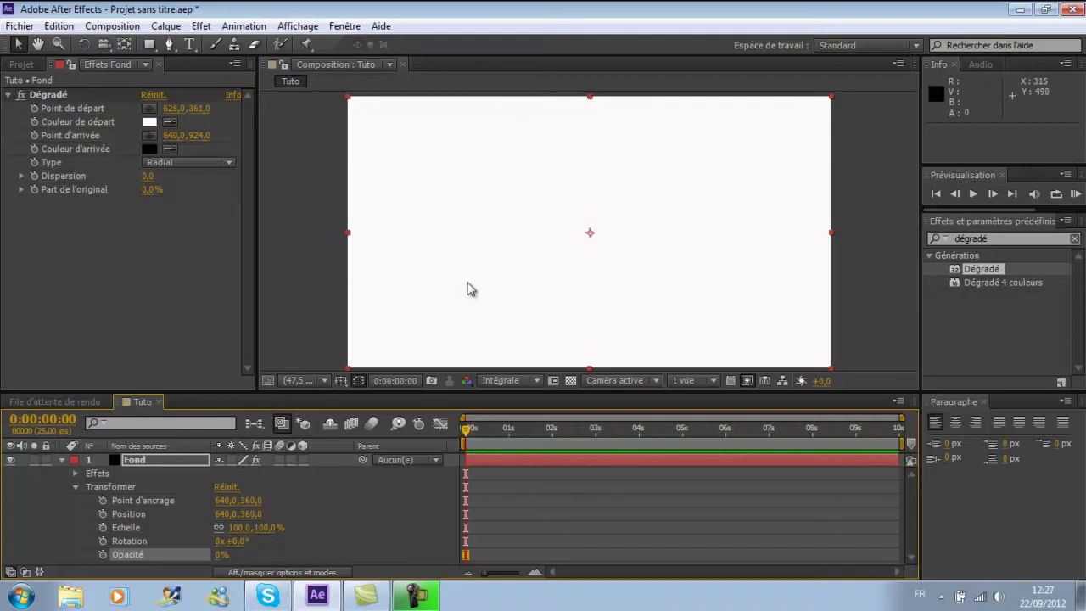
{"action": "left_click", "coordinate": [102, 554]}
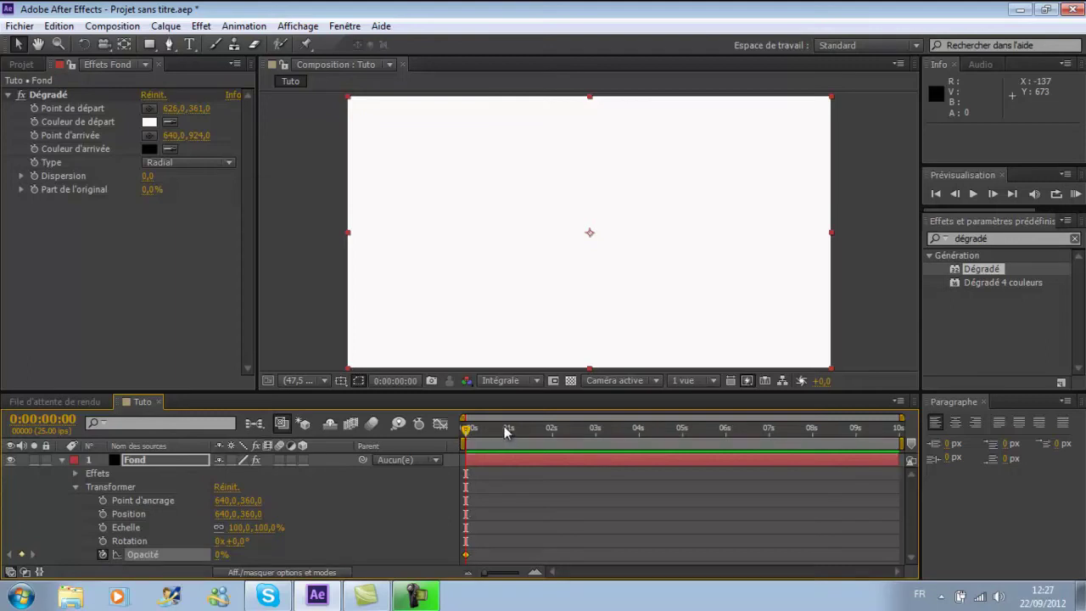
- Add a 100% opacity keyframe at 1 second, then move the current time to about 3 seconds
{"action": "left_click_drag", "start_coordinate": [465, 434], "coordinate": [510, 429]}
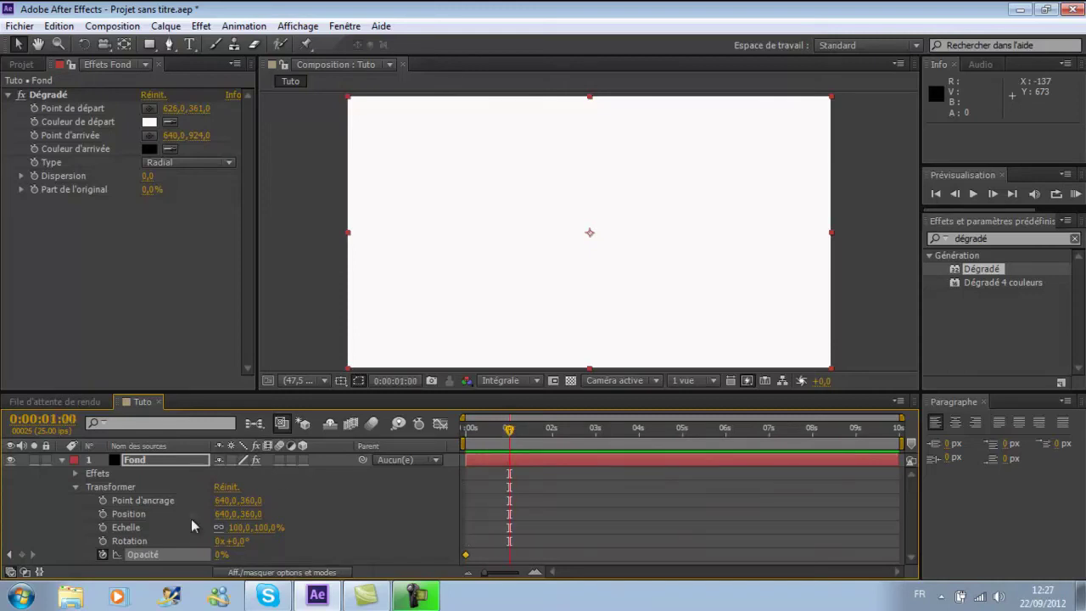
{"action": "left_click", "coordinate": [221, 555]}
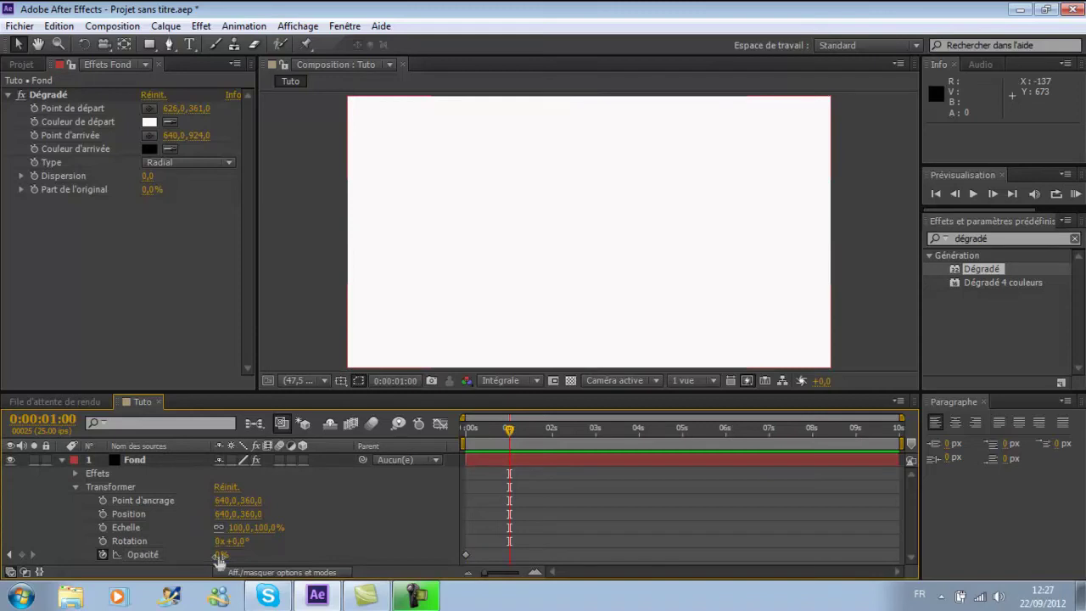
{"action": "type", "text": "100"}
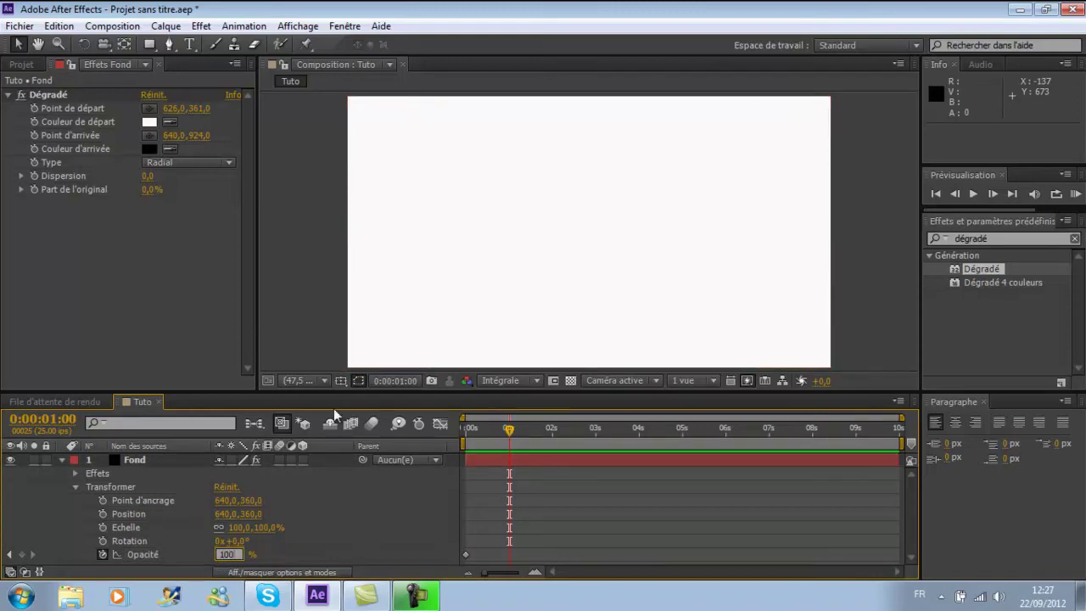
{"action": "key", "text": "Return"}
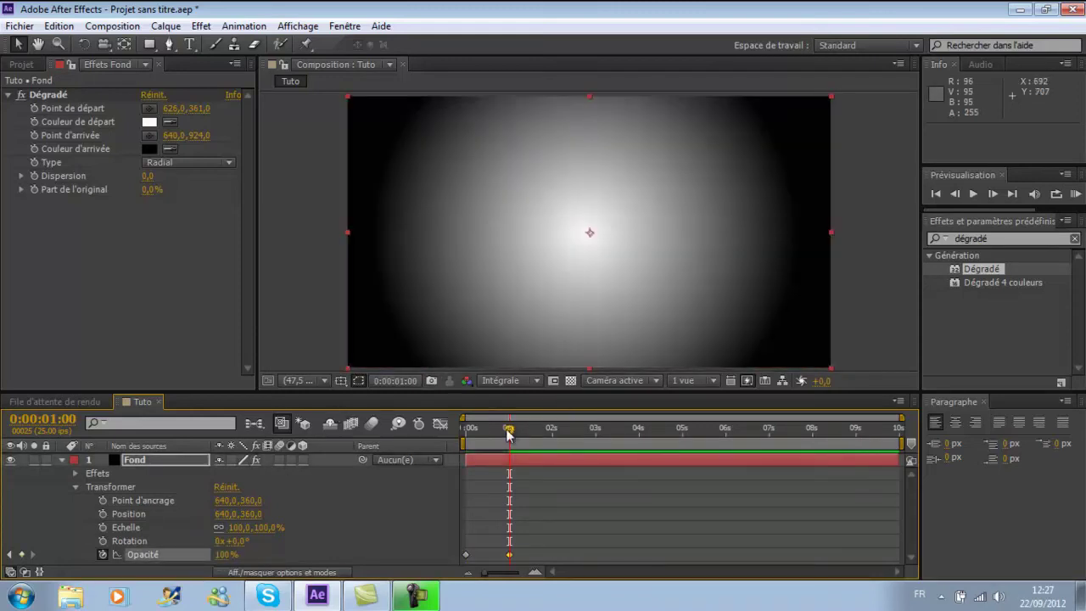
{"action": "left_click_drag", "start_coordinate": [509, 429], "coordinate": [607, 431]}
{"action": "key", "text": "Page_Up"}
{"action": "key", "text": "Page_Up"}
{"action": "key", "text": "Page_Up"}
{"action": "key", "text": "Page_Up"}
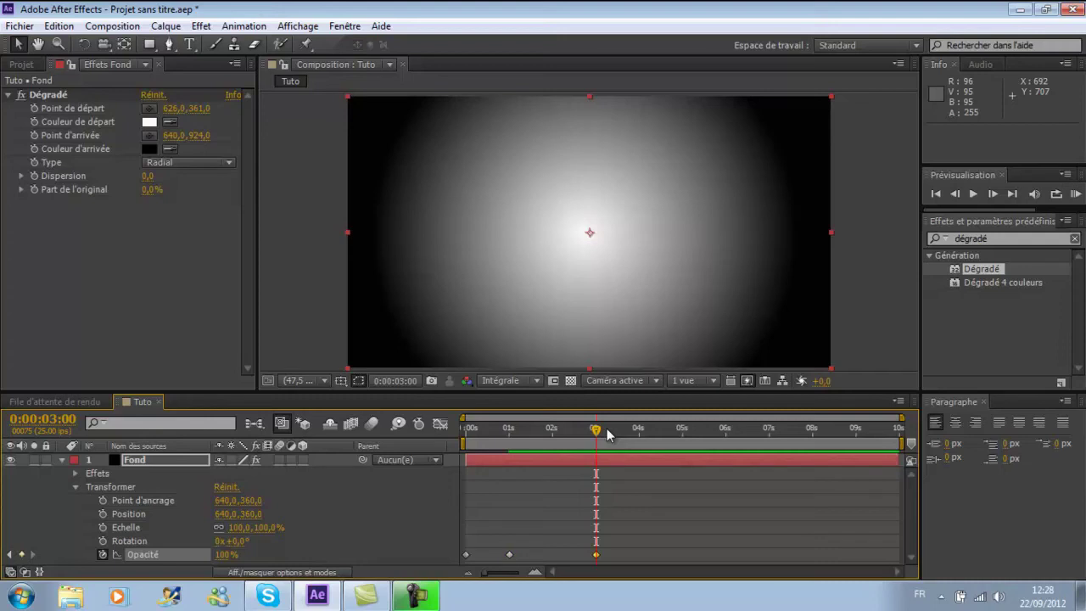
- Add a 0% opacity keyframe at 4 seconds and hide Fond's transform properties
{"action": "key", "text": "space"}
{"action": "key", "text": "space"}
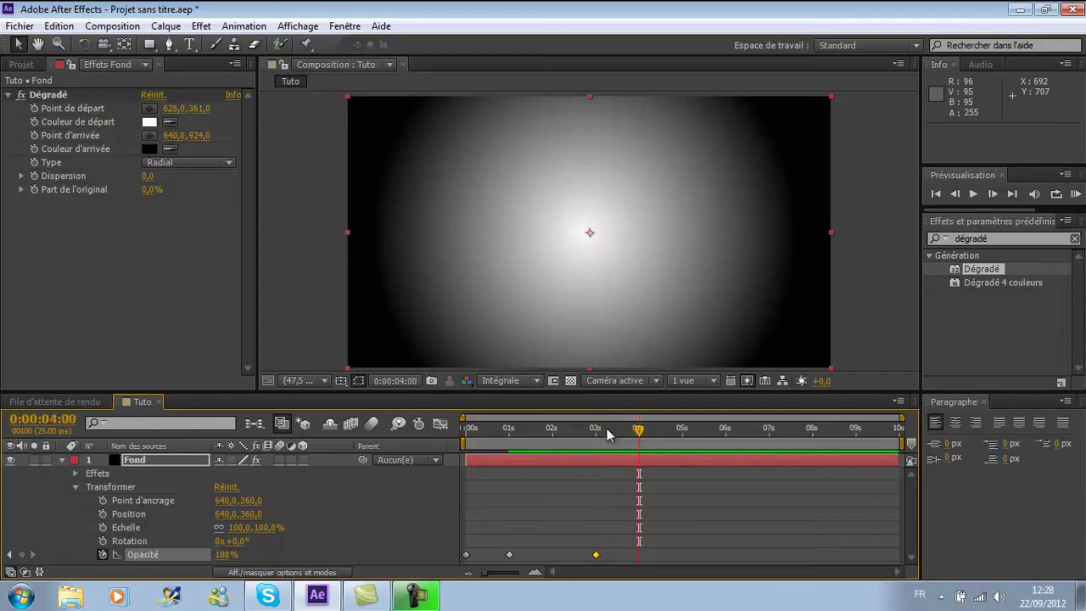
{"action": "key", "text": "Return"}
{"action": "type", "text": "0"}
{"action": "key", "text": "Return"}
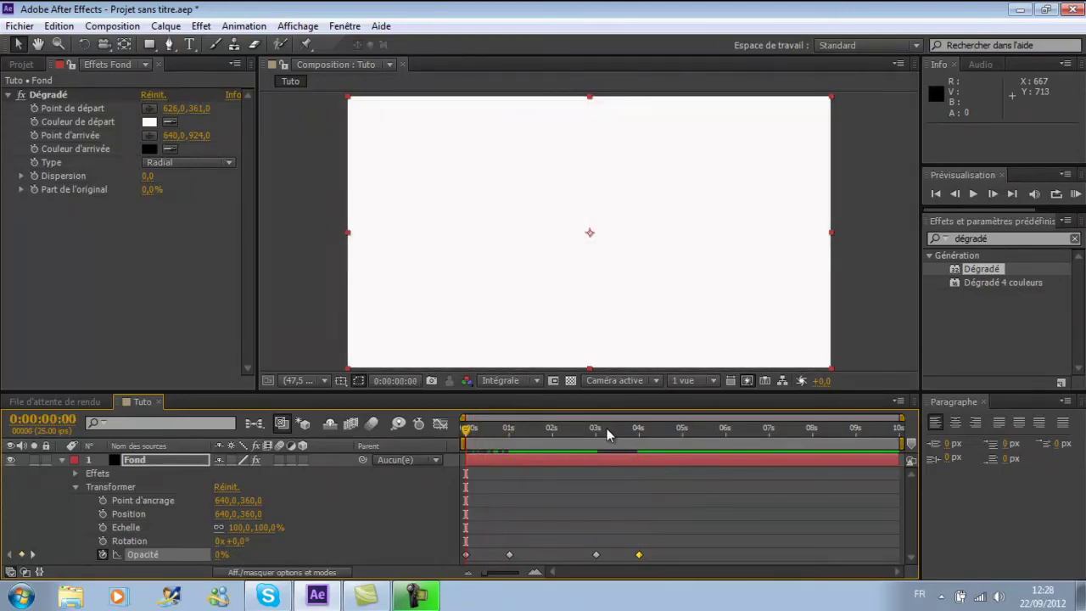
{"action": "key", "text": "u"}
{"action": "key", "text": "u"}
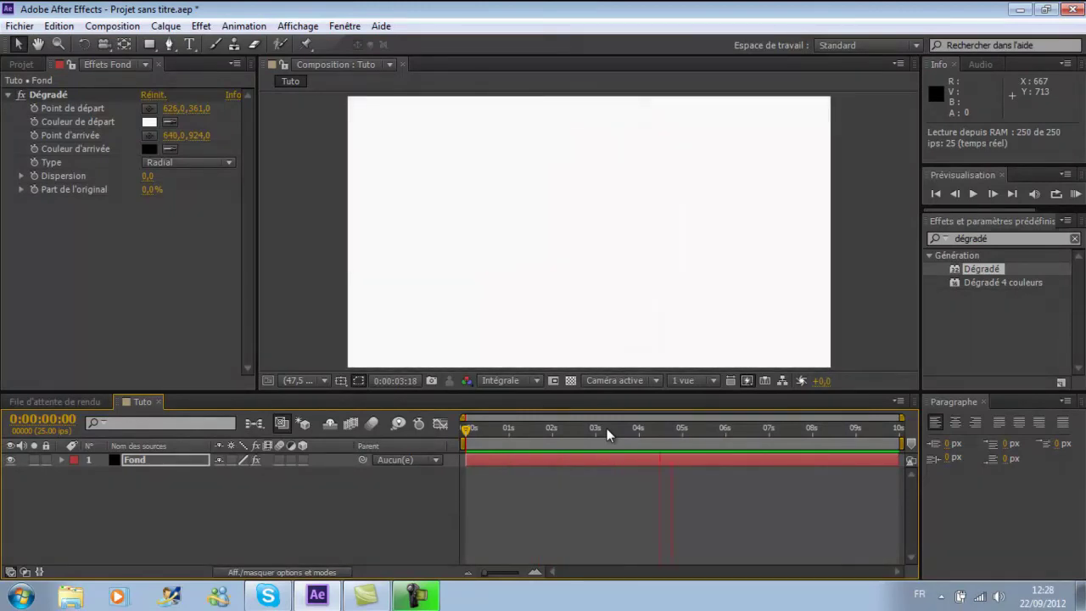
- Stop the RAM preview after watching the gradient fade in and out
{"action": "key", "text": "space"}
{"action": "key", "text": "space"}
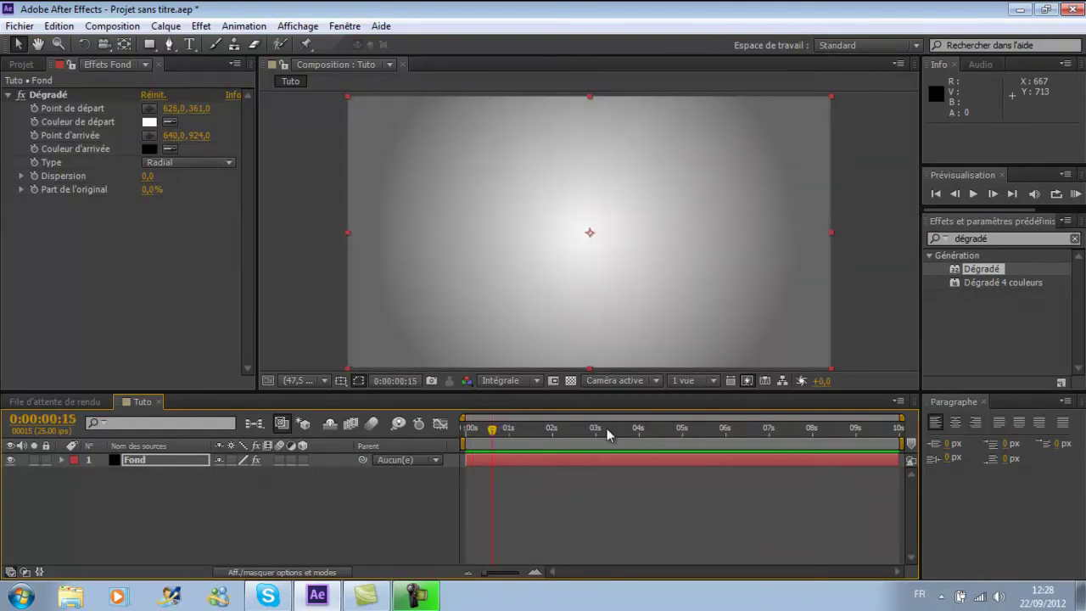